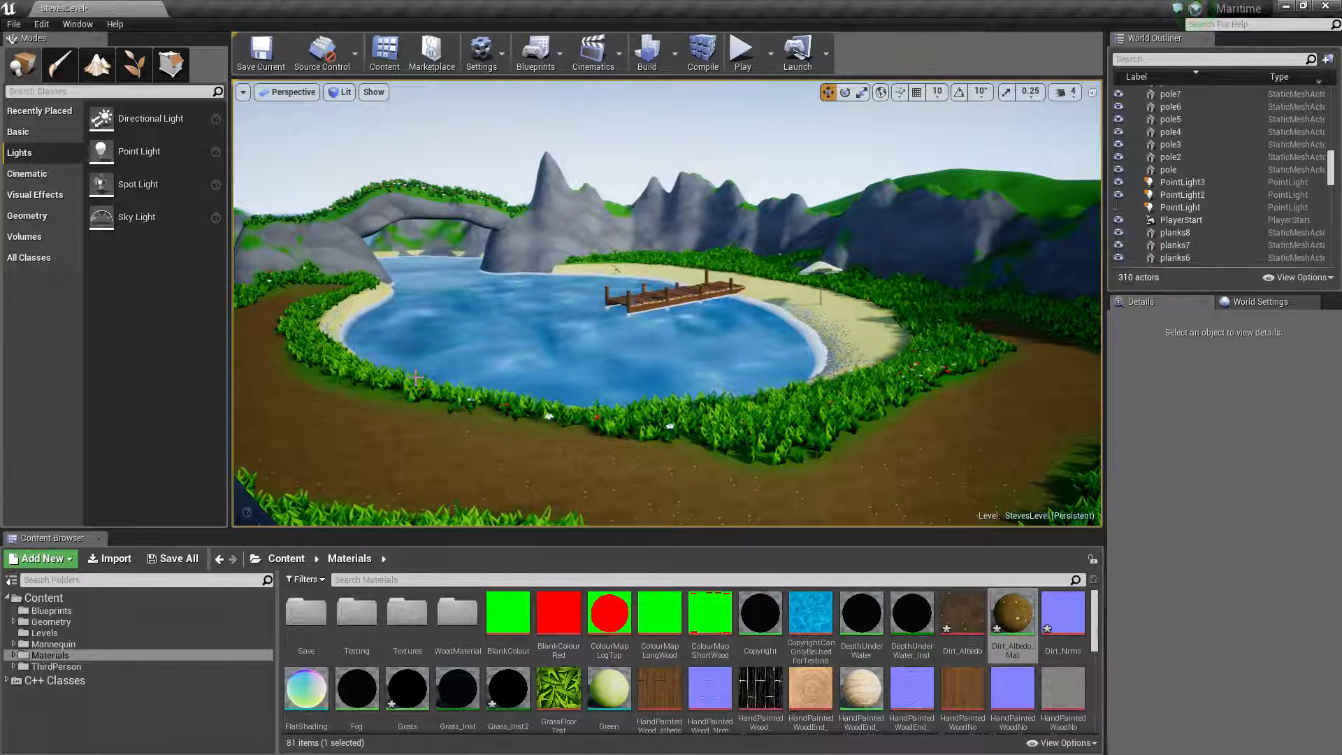
# Survey the whole level from above, covering the lagoon, rock arch, mountains and dirt paths.
pyautogui.moveTo(655, 172); pyautogui.dragTo(729, 423, button='right')
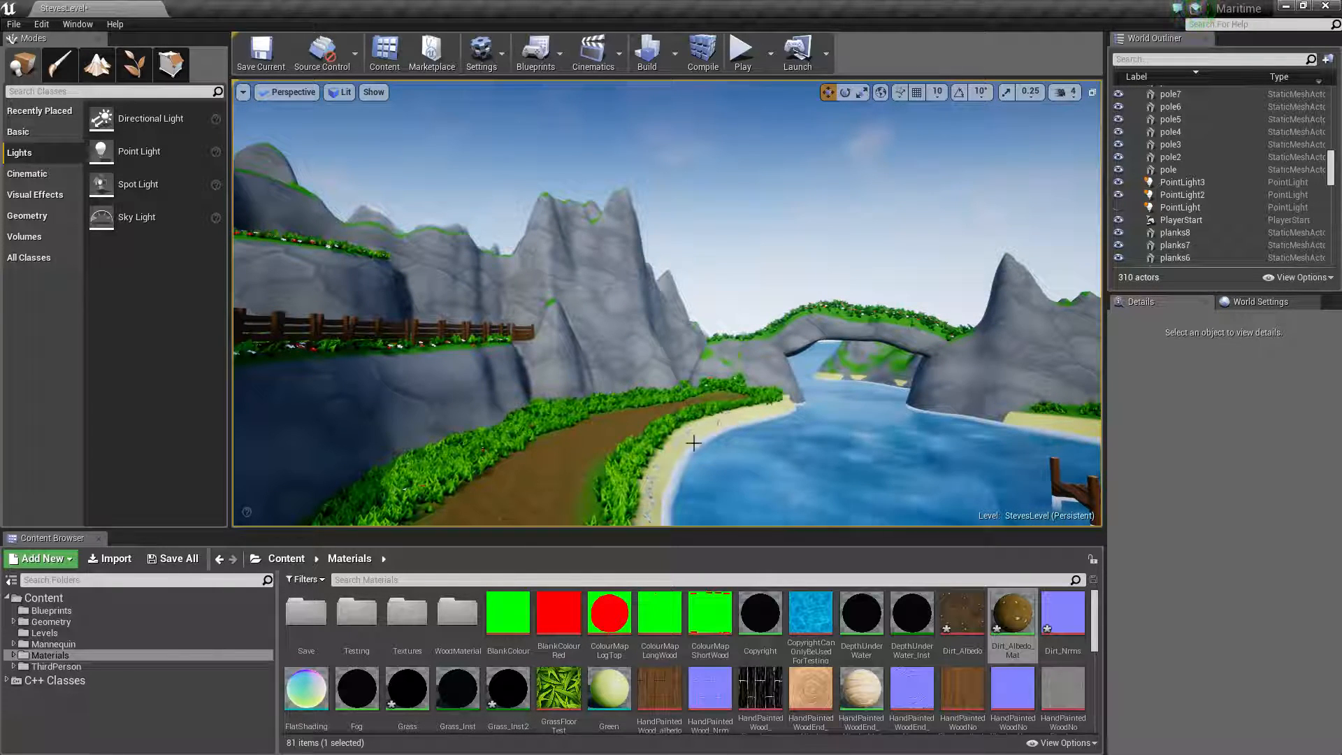
pyautogui.moveTo(719, 425); pyautogui.dragTo(798, 511, button='right')
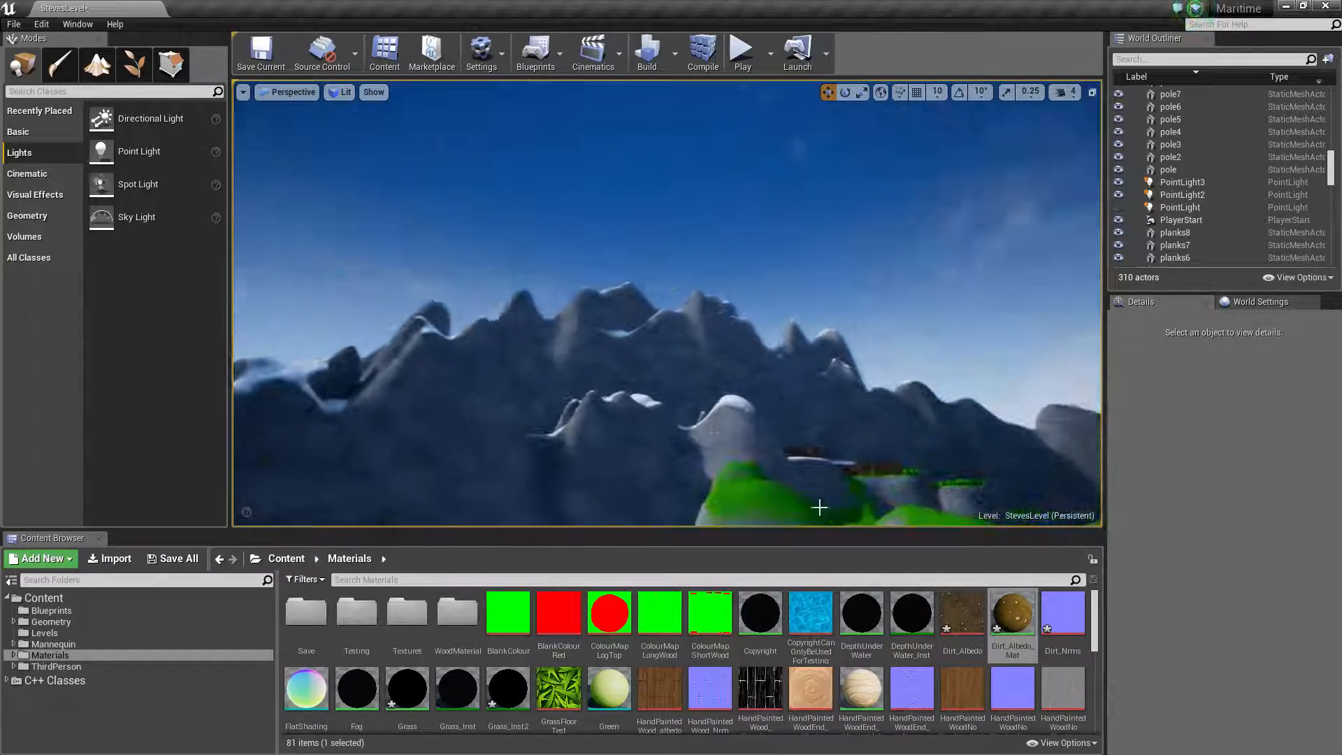
pyautogui.moveTo(650, 315); pyautogui.dragTo(783, 304, button='right')
pyautogui.press('s')
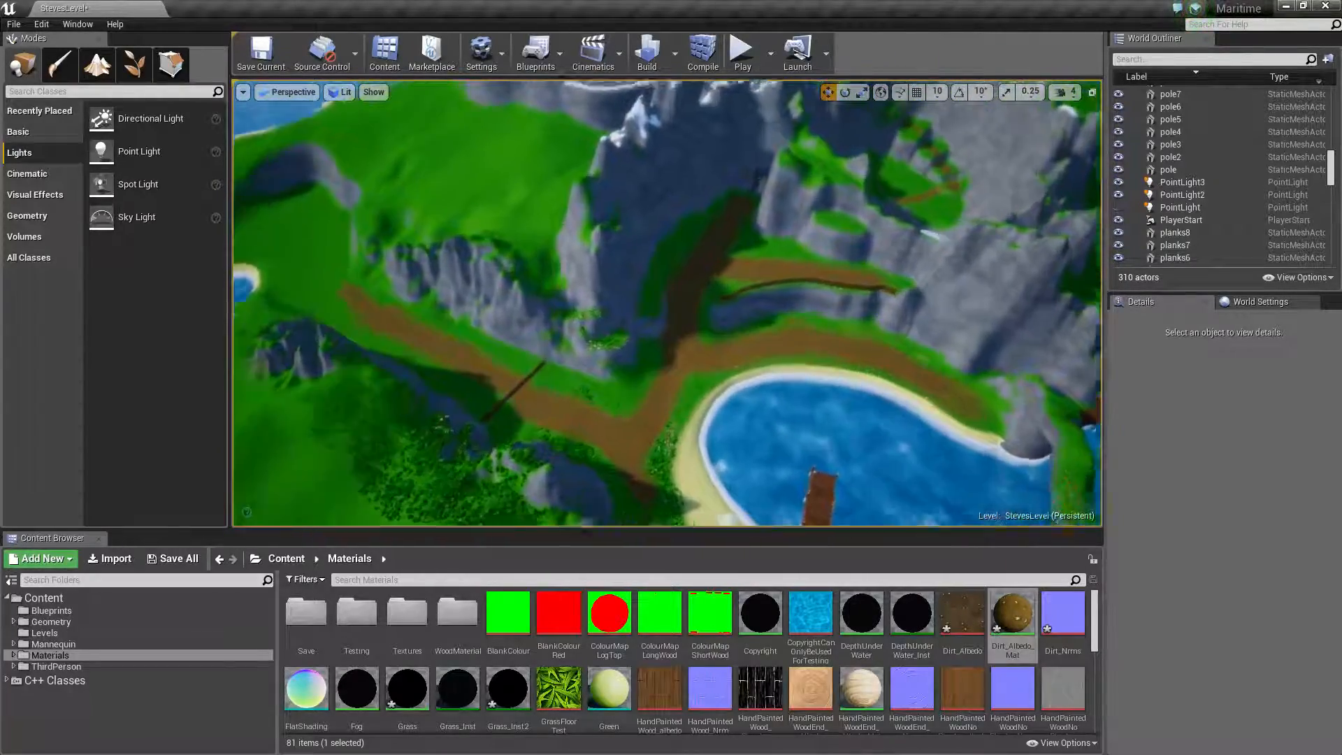
pyautogui.press('w')
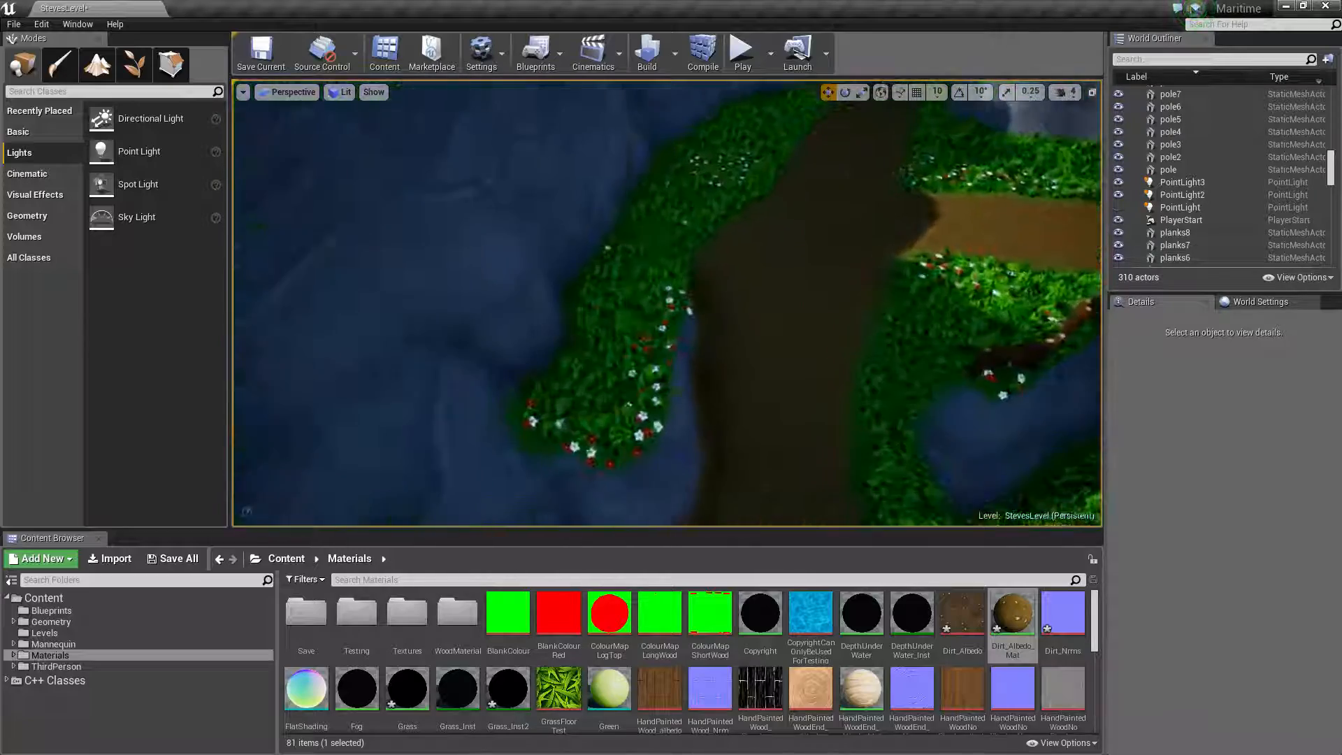
pyautogui.press('w')
pyautogui.moveTo(667, 304); pyautogui.dragTo(667, 140, button='right')
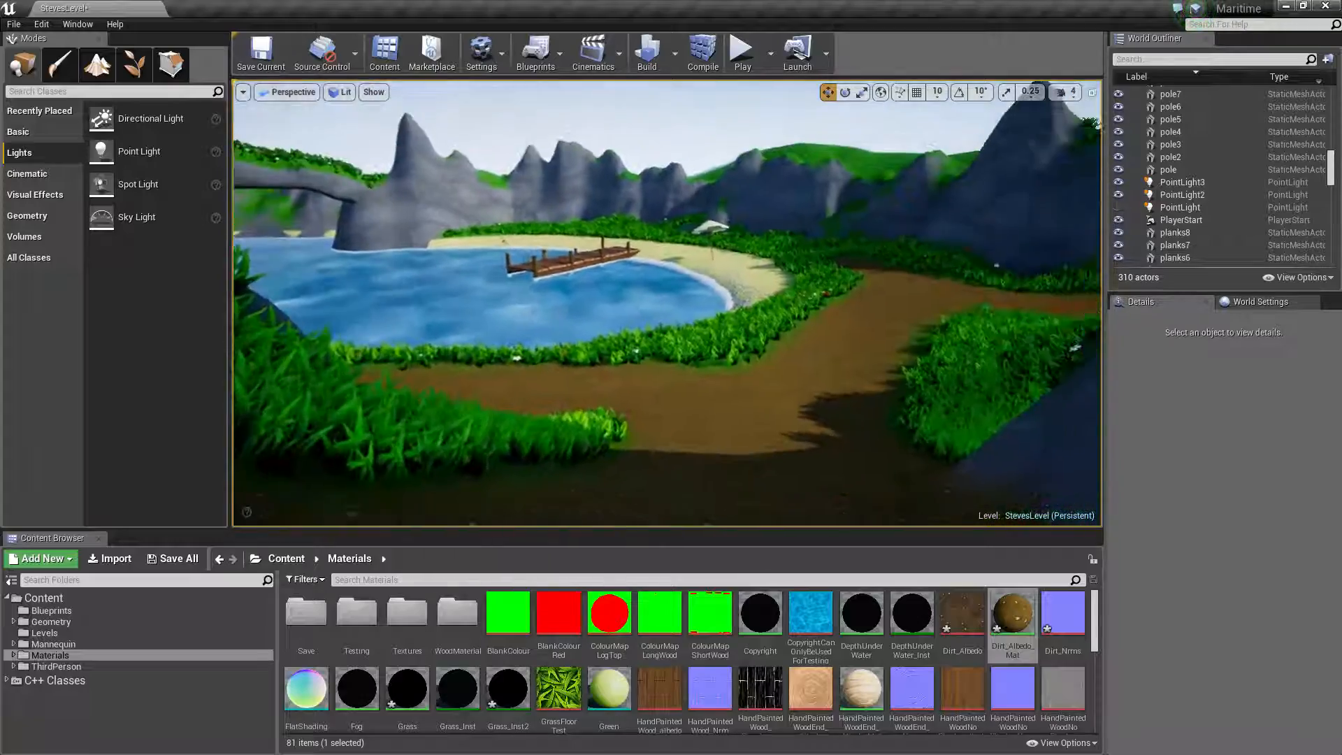
pyautogui.press('w')
# Examine the pathside grass, the flowers and the wooden fence on the cliff ledge up close.
pyautogui.moveTo(667, 303); pyautogui.dragTo(867, 371, button='right')
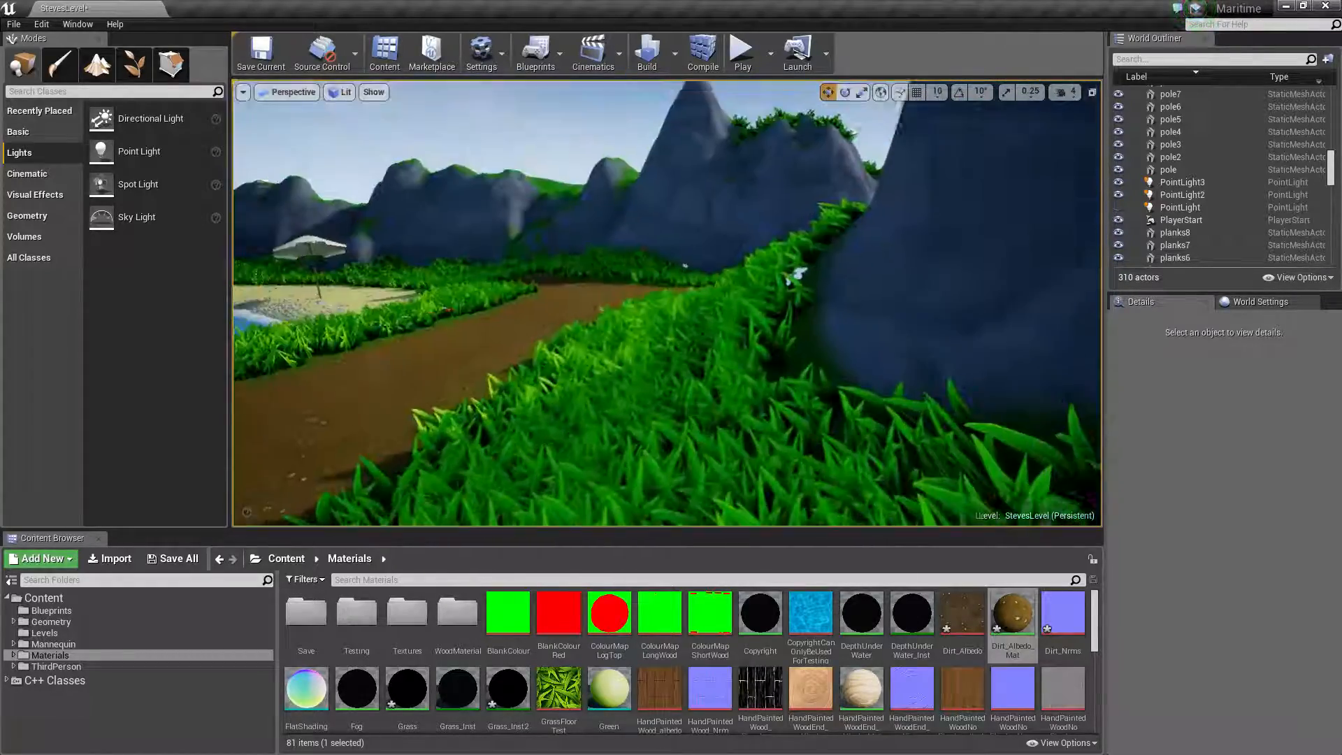
pyautogui.moveTo(666, 302); pyautogui.dragTo(569, 280, button='right')
pyautogui.moveTo(667, 303); pyautogui.dragTo(482, 227, button='right')
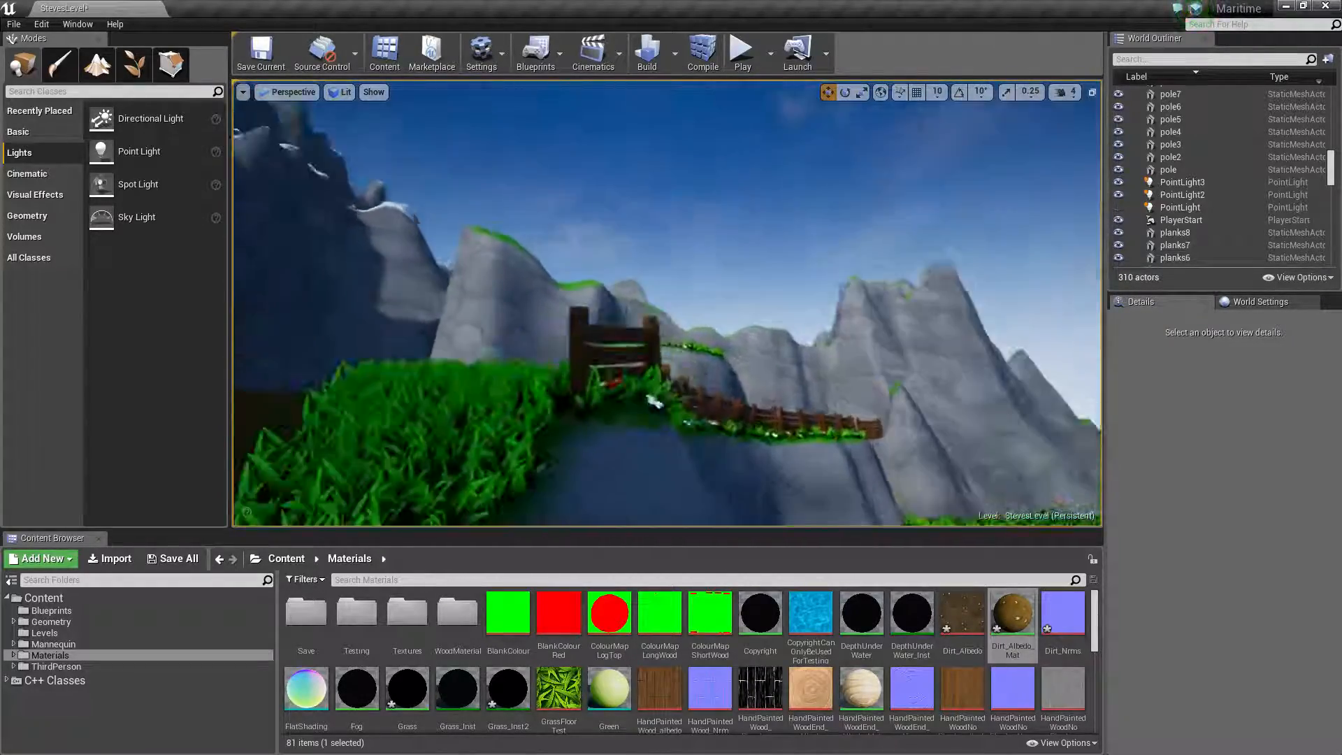
pyautogui.moveTo(666, 302); pyautogui.dragTo(489, 363, button='right')
pyautogui.press('w')
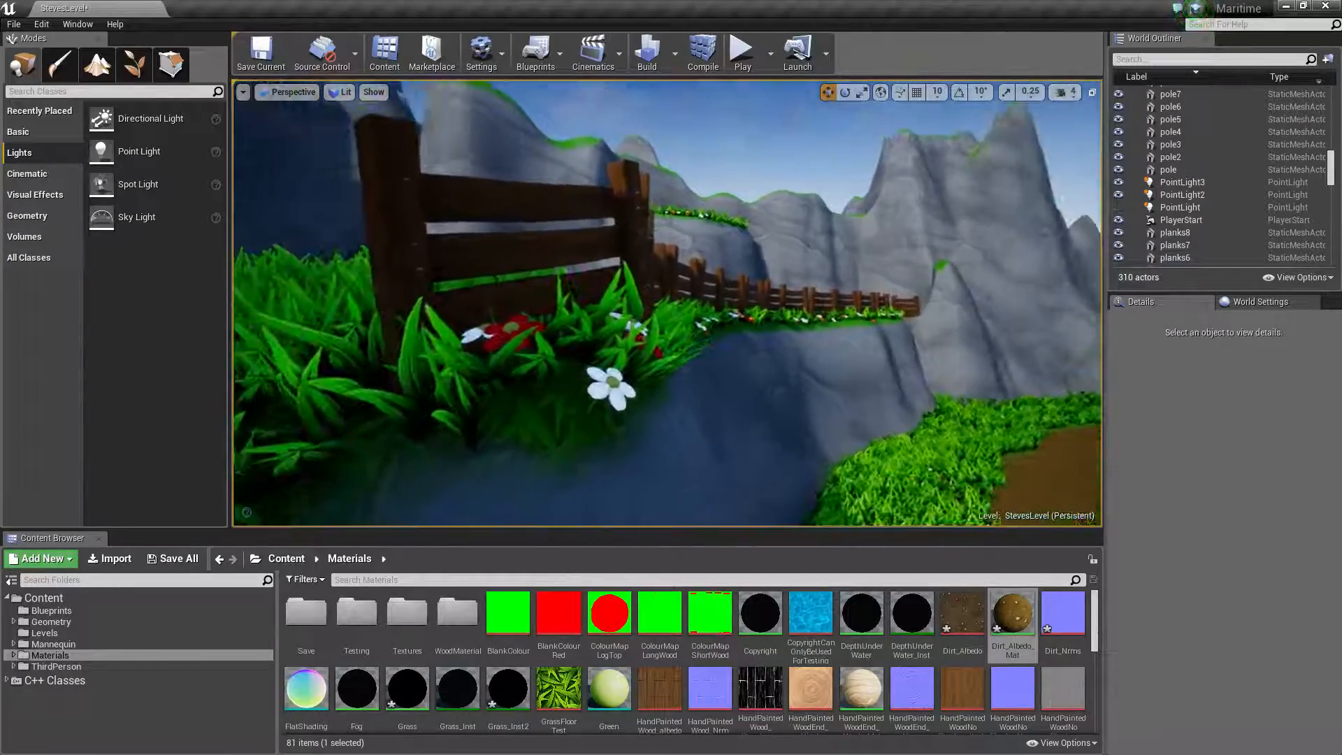
pyautogui.moveTo(667, 302); pyautogui.dragTo(615, 308, button='right')
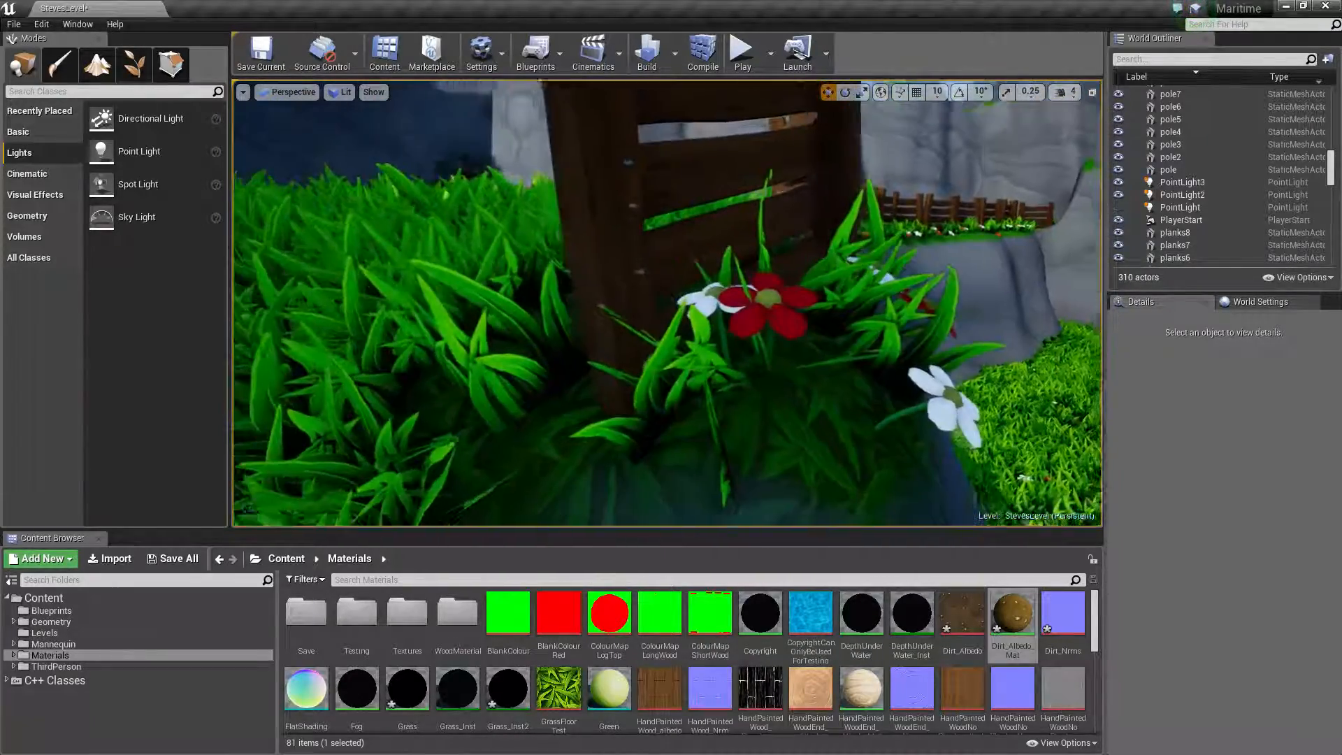
pyautogui.moveTo(667, 302); pyautogui.dragTo(623, 308, button='right')
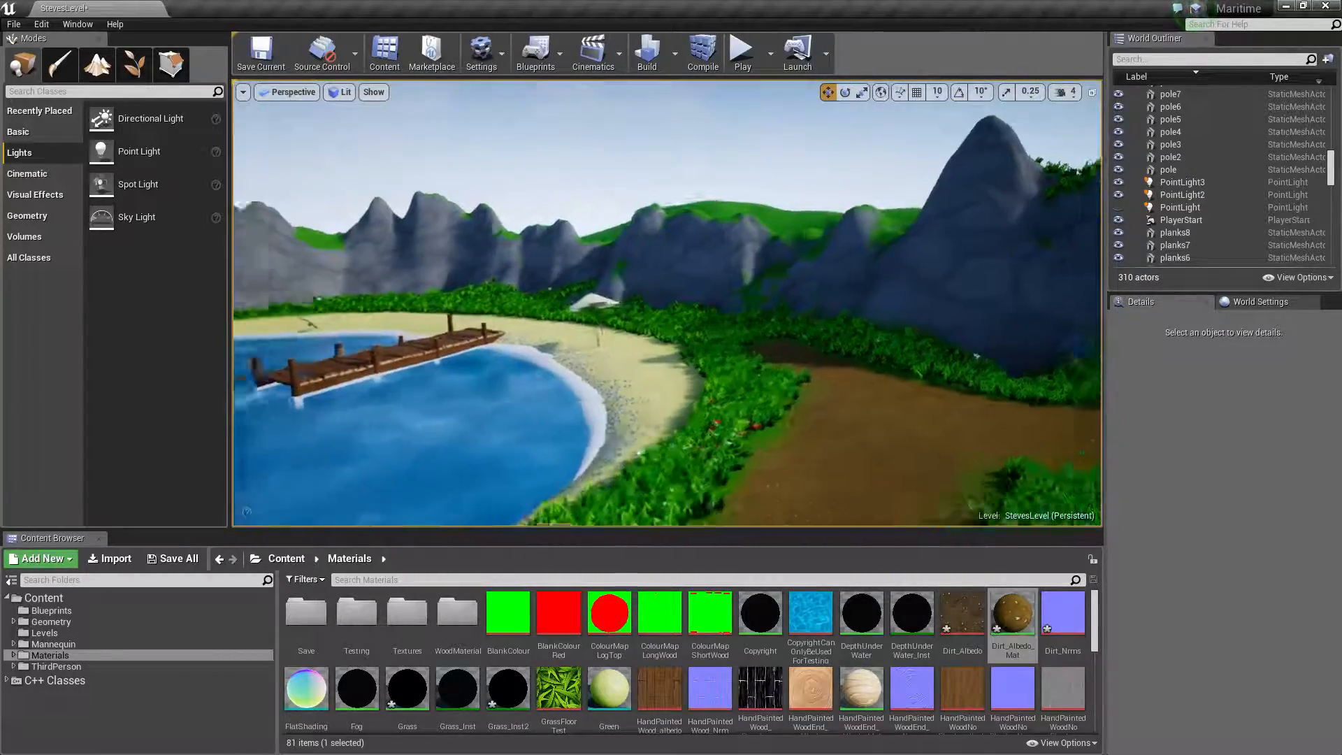
# Inspect the wooden dock in the lagoon and the seagrass on the lake bed beneath the water.
pyautogui.moveTo(666, 303); pyautogui.dragTo(622, 301, button='right')
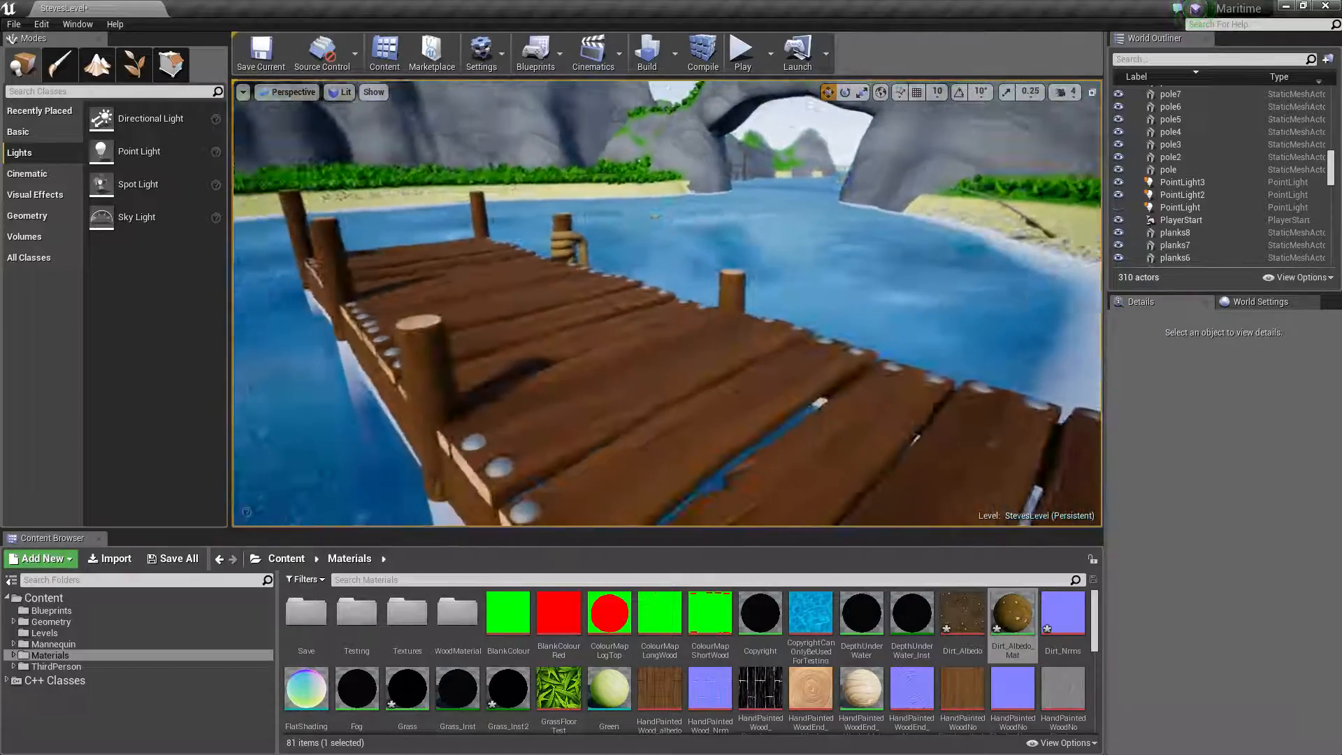
pyautogui.moveTo(667, 303); pyautogui.dragTo(632, 303, button='right')
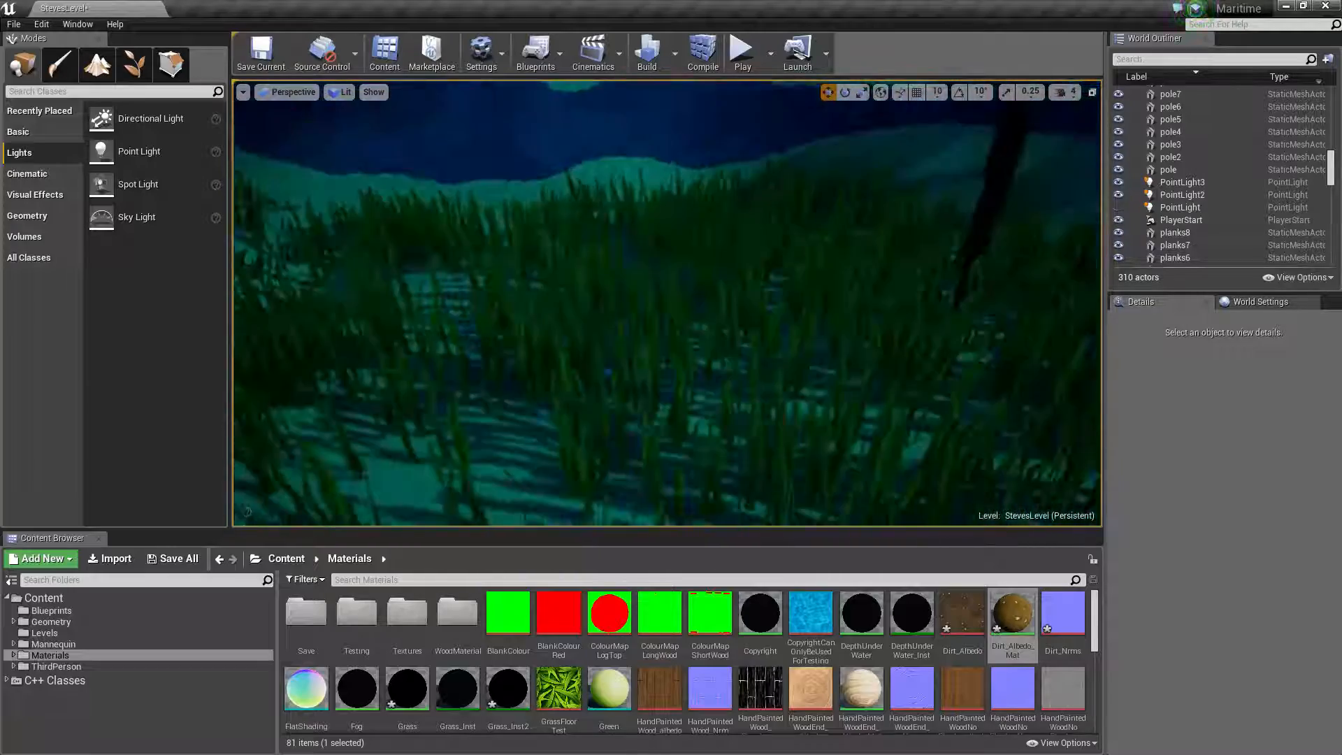
pyautogui.moveTo(879, 311); pyautogui.dragTo(861, 311, button='right')
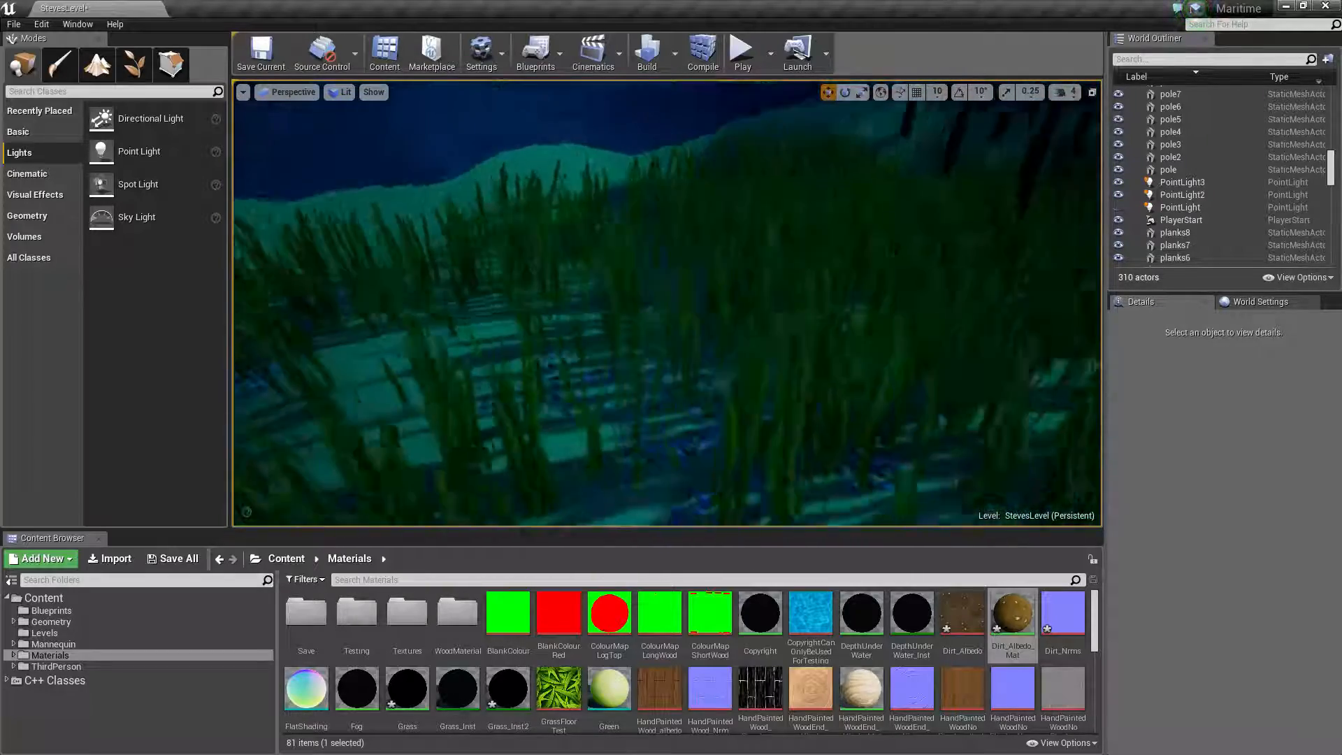
pyautogui.moveTo(667, 302); pyautogui.dragTo(667, 182, button='right')
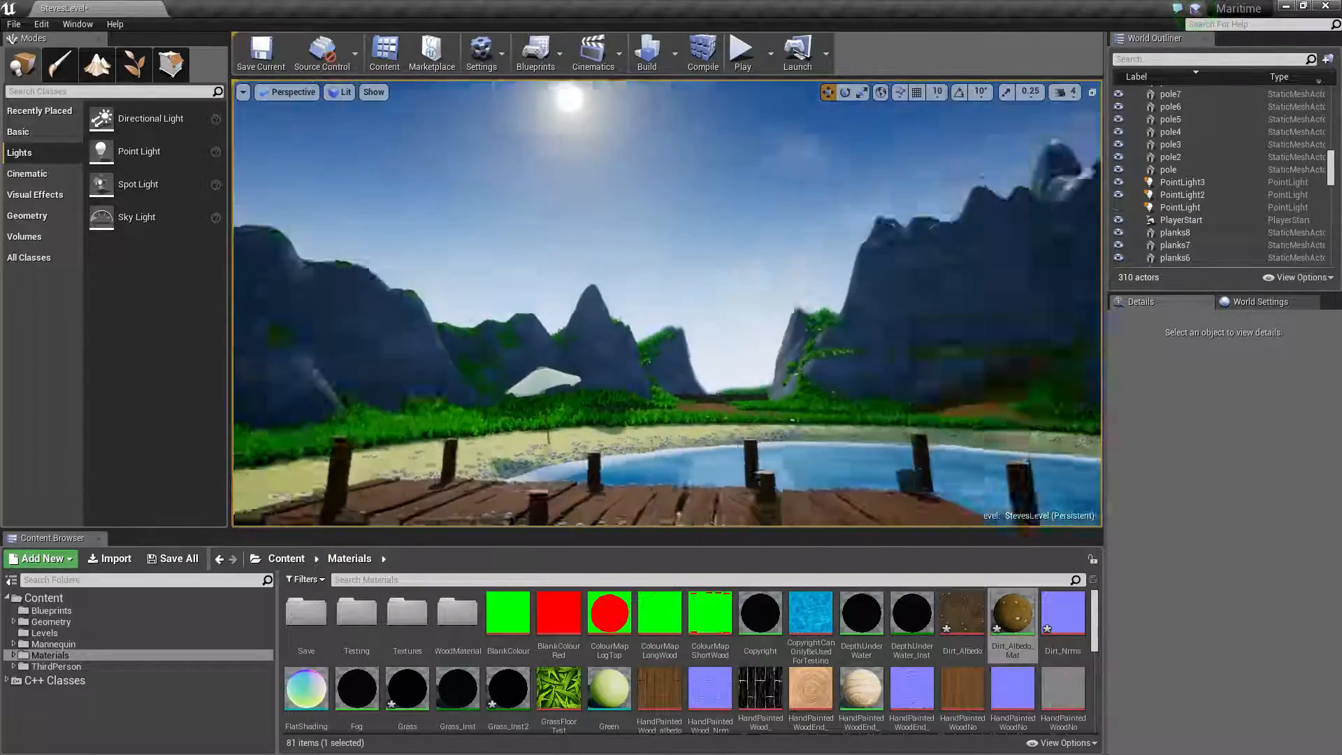
# Follow the dirt path into the cave and examine the interior's rock walls and warm lighting.
pyautogui.moveTo(667, 303); pyautogui.dragTo(876, 303, button='right')
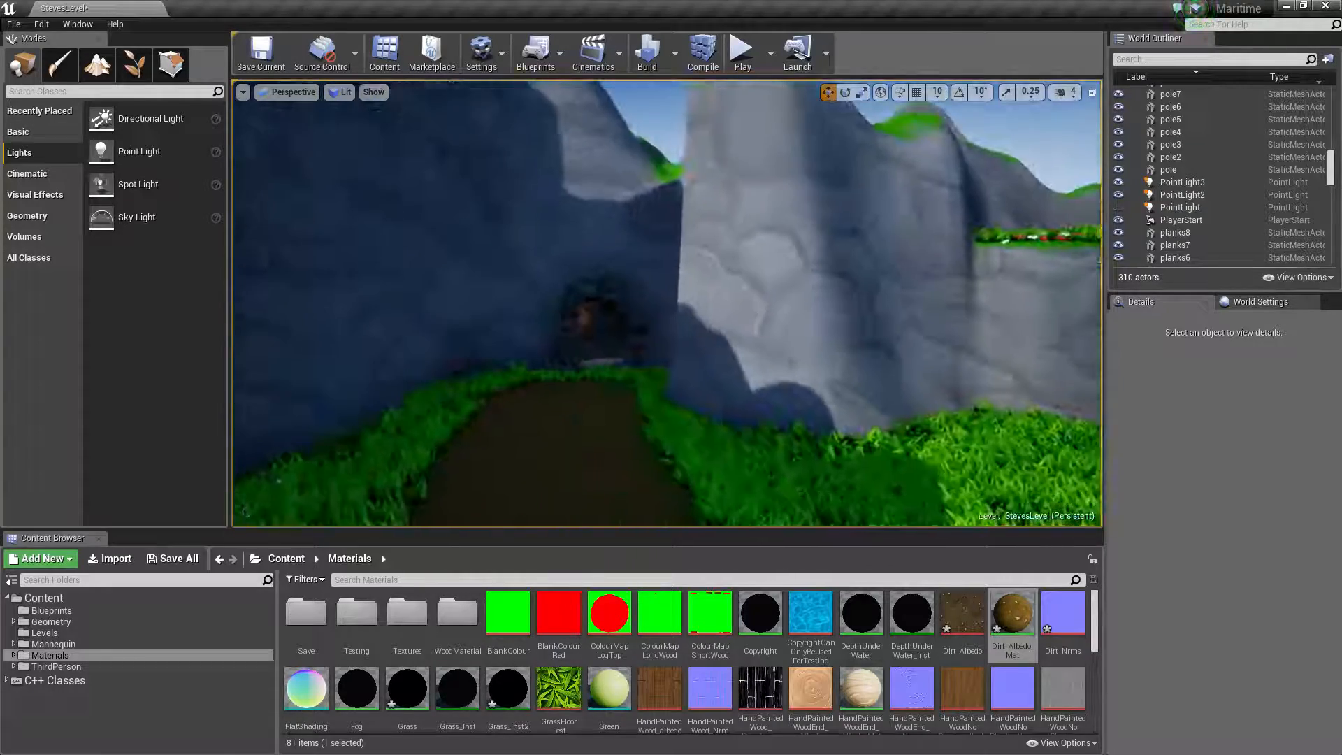
pyautogui.moveTo(667, 303); pyautogui.dragTo(597, 303, button='right')
pyautogui.press('w')
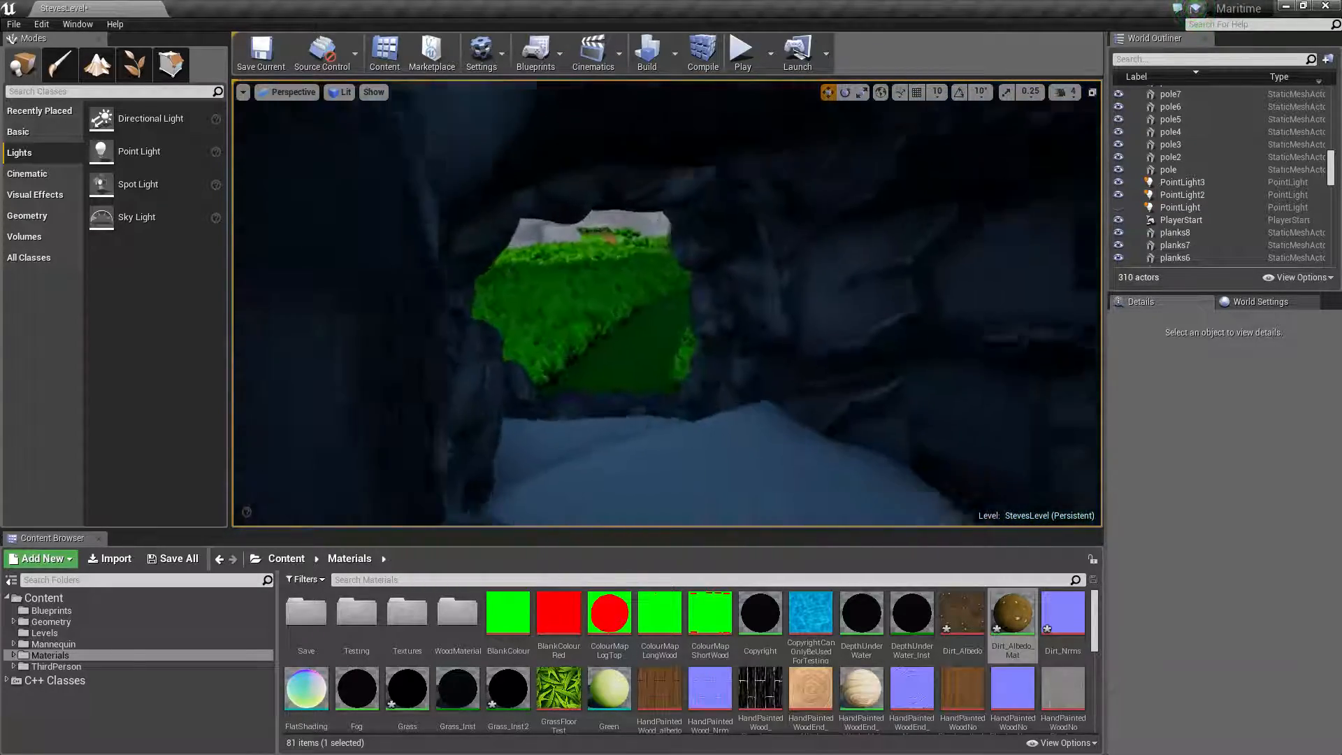
pyautogui.moveTo(667, 303); pyautogui.dragTo(437, 338, button='right')
pyautogui.press('w')
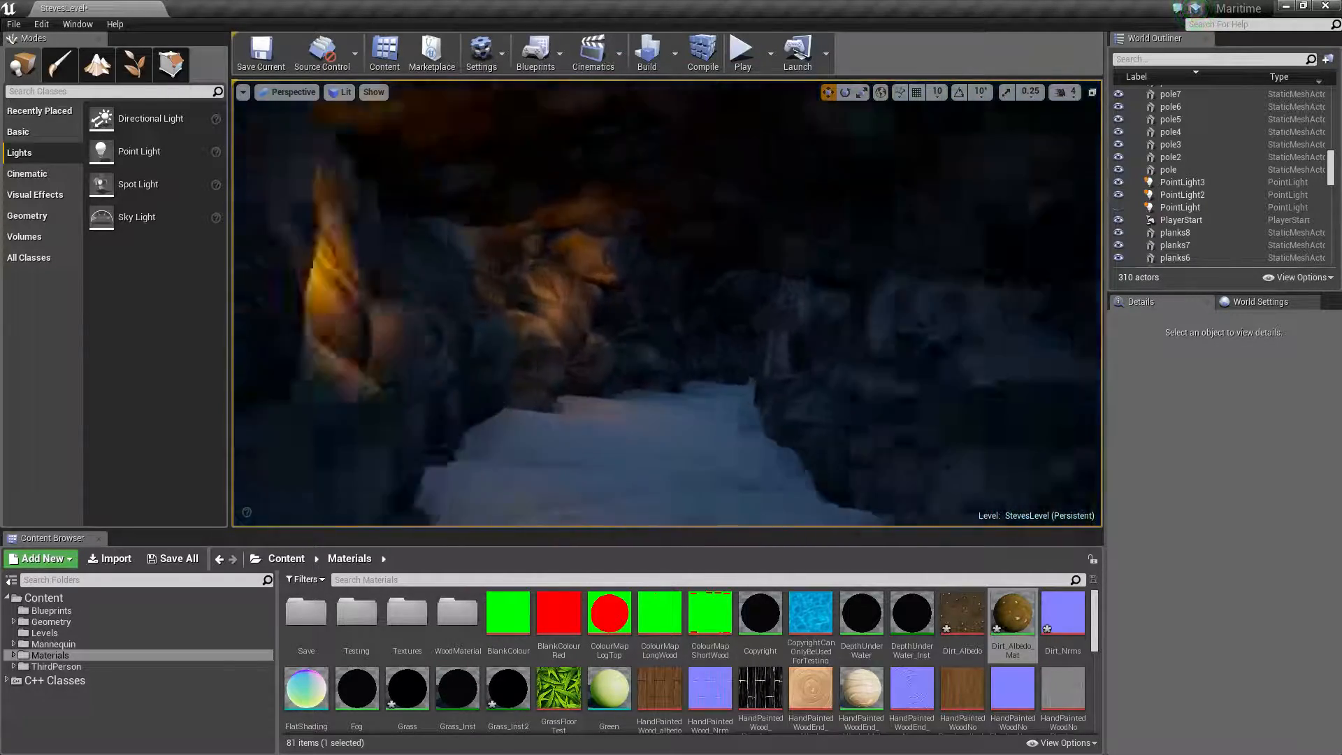
pyautogui.moveTo(667, 303); pyautogui.dragTo(562, 295, button='right')
pyautogui.moveTo(667, 302); pyautogui.dragTo(527, 303, button='right')
pyautogui.press('w')
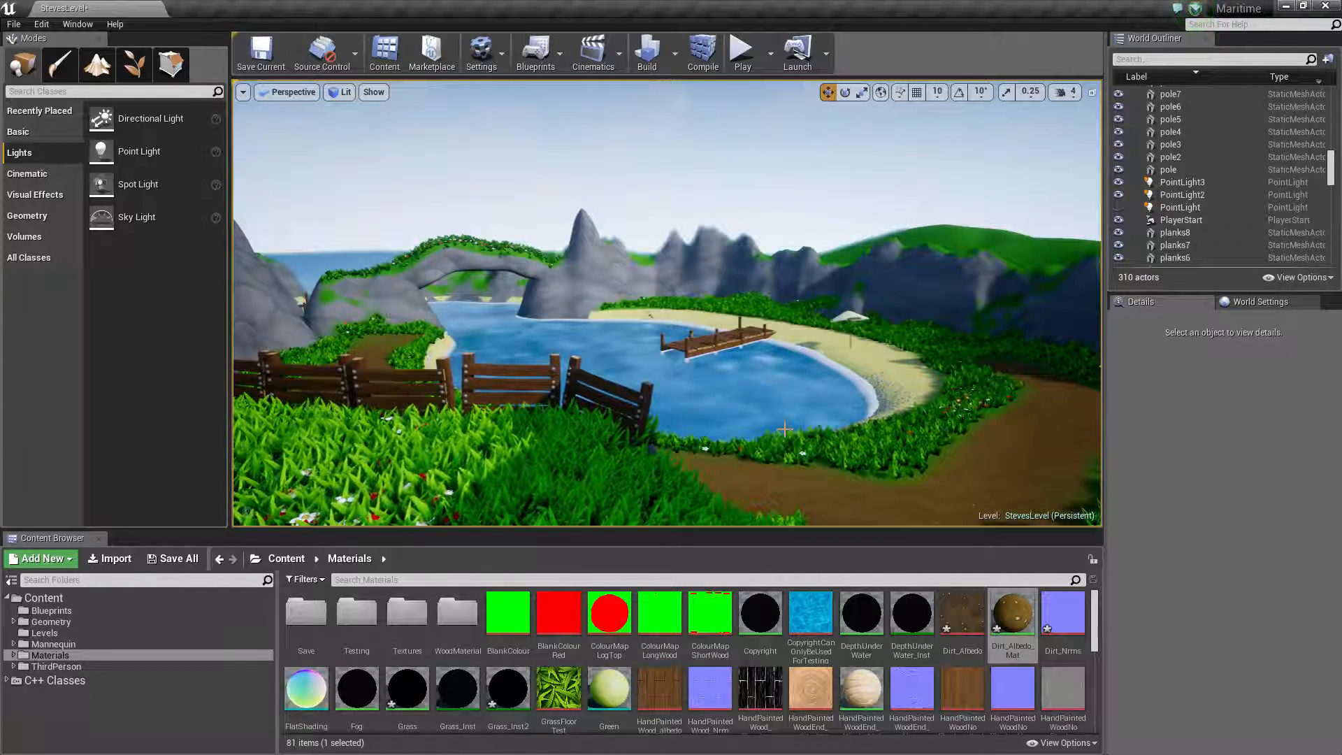
# Look over the lagoon's shoreline and examine how the grass texture blends into the dirt at ground level.
pyautogui.moveTo(784, 430); pyautogui.dragTo(784, 457, button='right')
pyautogui.moveTo(667, 303); pyautogui.dragTo(863, 303, button='right')
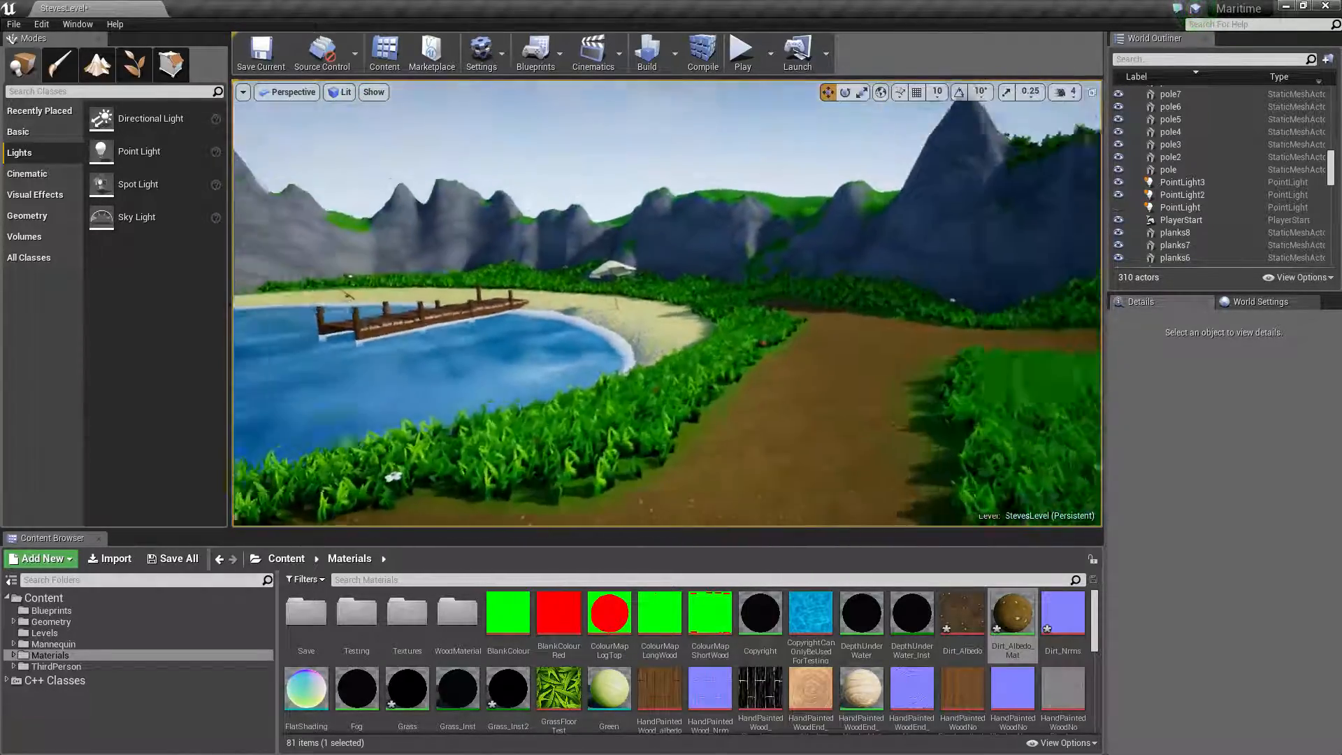
pyautogui.moveTo(667, 302); pyautogui.dragTo(485, 267, button='right')
pyautogui.press('w')
pyautogui.moveTo(667, 303); pyautogui.dragTo(527, 261, button='right')
pyautogui.press('w')
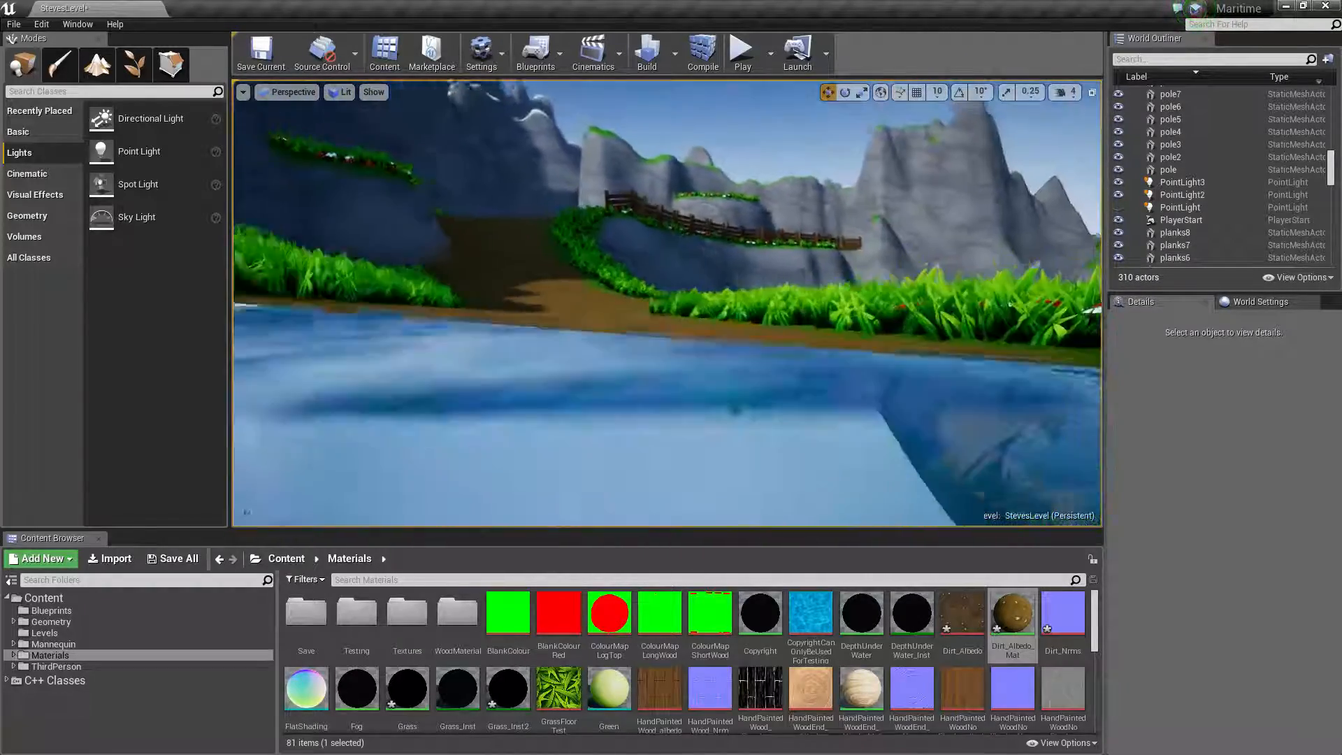
pyautogui.moveTo(667, 302); pyautogui.dragTo(515, 420, button='right')
pyautogui.press('w')
pyautogui.press('w')
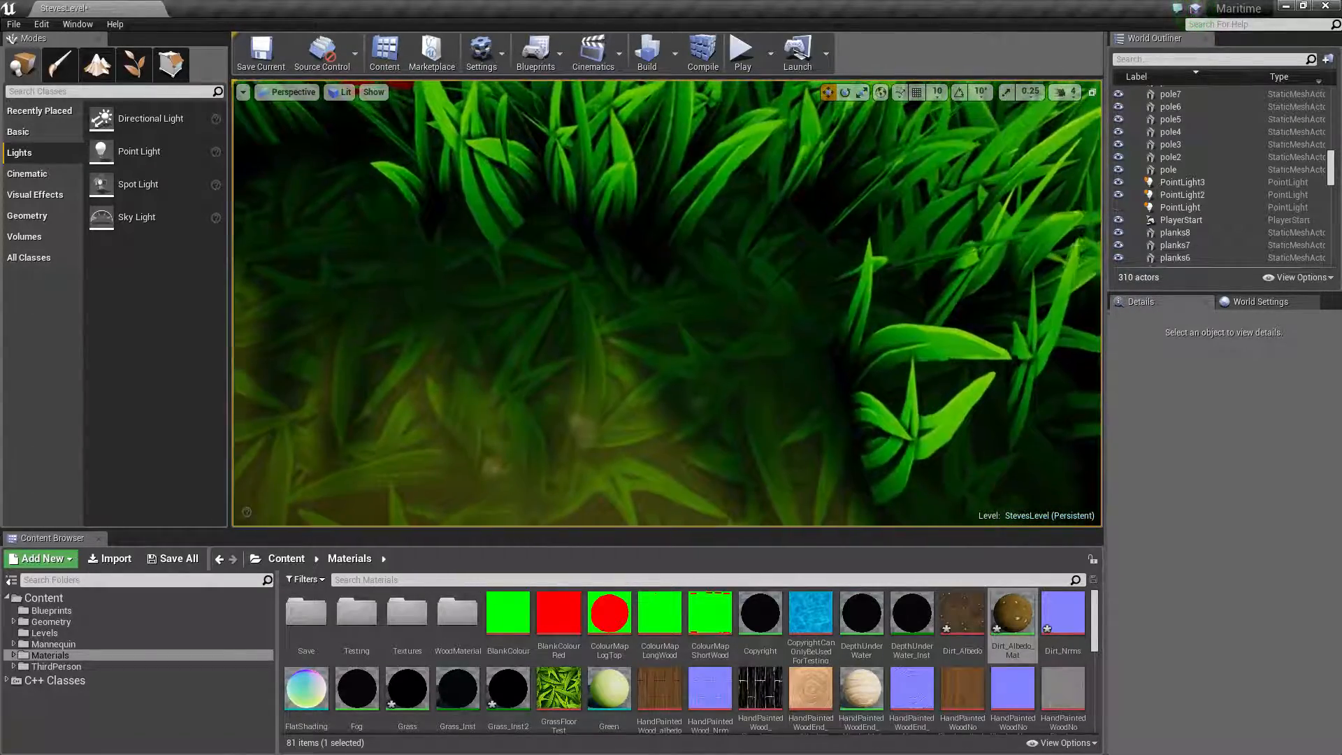
# Examine the pebbled dirt texture and the grass edges where the paths meet.
pyautogui.moveTo(667, 303); pyautogui.dragTo(667, 233, button='right')
pyautogui.press('s')
pyautogui.moveTo(667, 302); pyautogui.dragTo(710, 395, button='right')
pyautogui.press('w')
pyautogui.press('s')
pyautogui.moveTo(702, 323)
pyautogui.mouseDown(button='right')
pyautogui.moveTo(702, 337)
pyautogui.moveTo(772, 316)
pyautogui.moveTo(800, 337)
pyautogui.moveTo(703, 324)
pyautogui.mouseUp(button='right')
pyautogui.press('w')
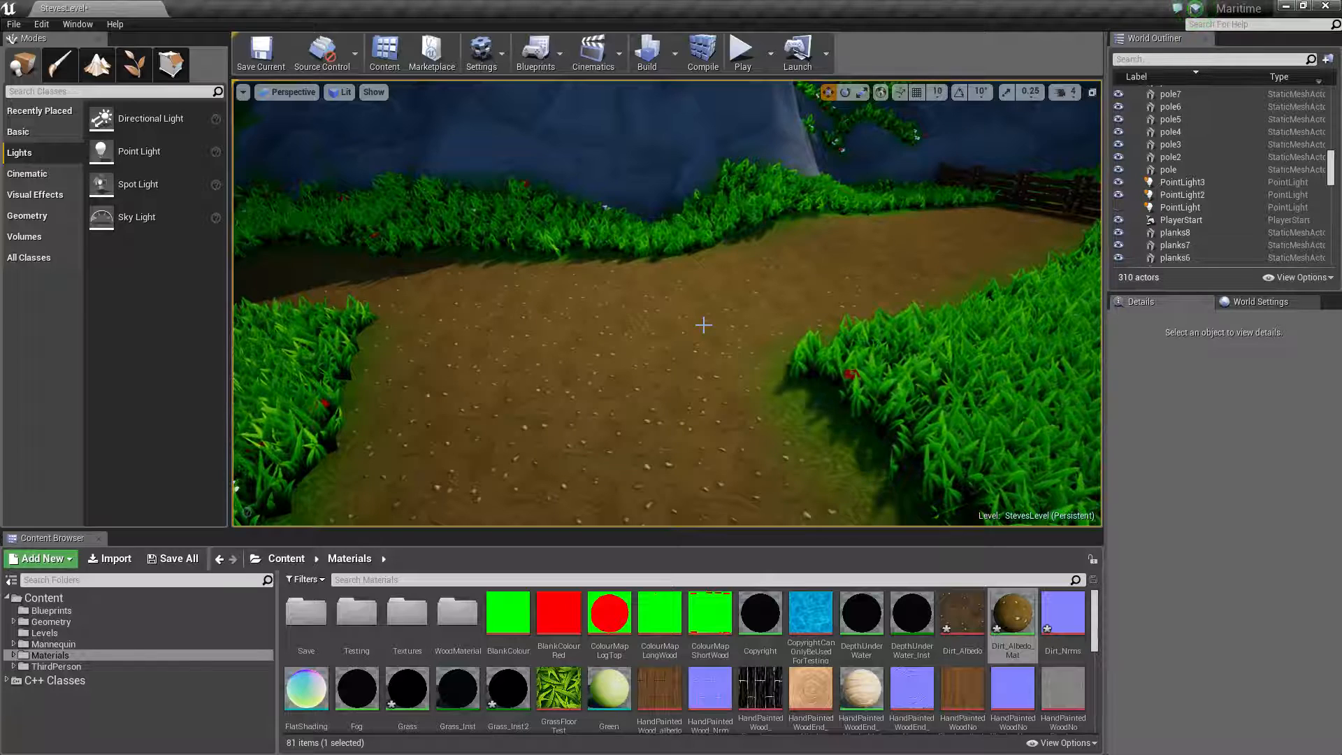
# Place a point light above the dirt path and raise its intensity to about 15205.
pyautogui.moveTo(140, 151); pyautogui.dragTo(600, 381)
pyautogui.moveTo(590, 300); pyautogui.dragTo(589, 196)
pyautogui.moveTo(1223, 529)
pyautogui.mouseDown()
pyautogui.moveTo(1244, 528)
pyautogui.moveTo(1225, 528)
pyautogui.mouseUp()
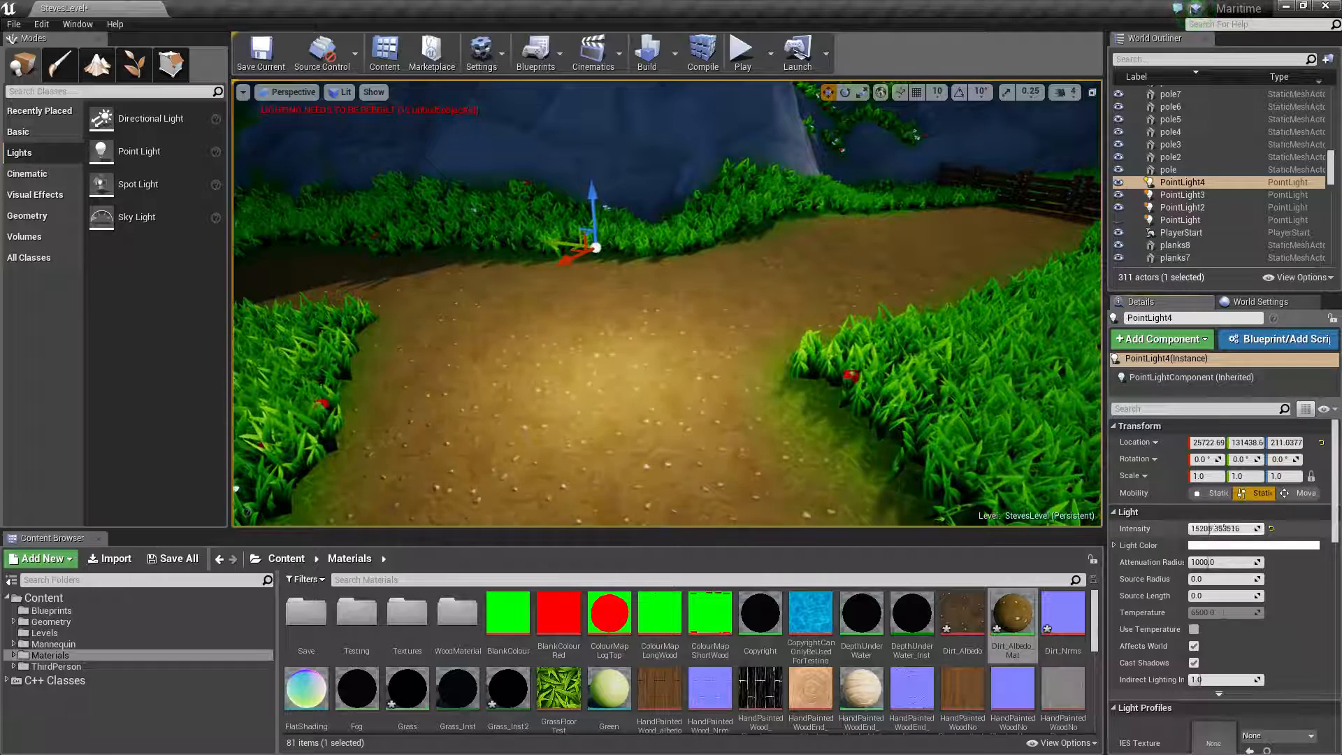
# Move the point light across the dirt path to check the surface relief, and delete the light.
pyautogui.moveTo(535, 268); pyautogui.dragTo(481, 271)
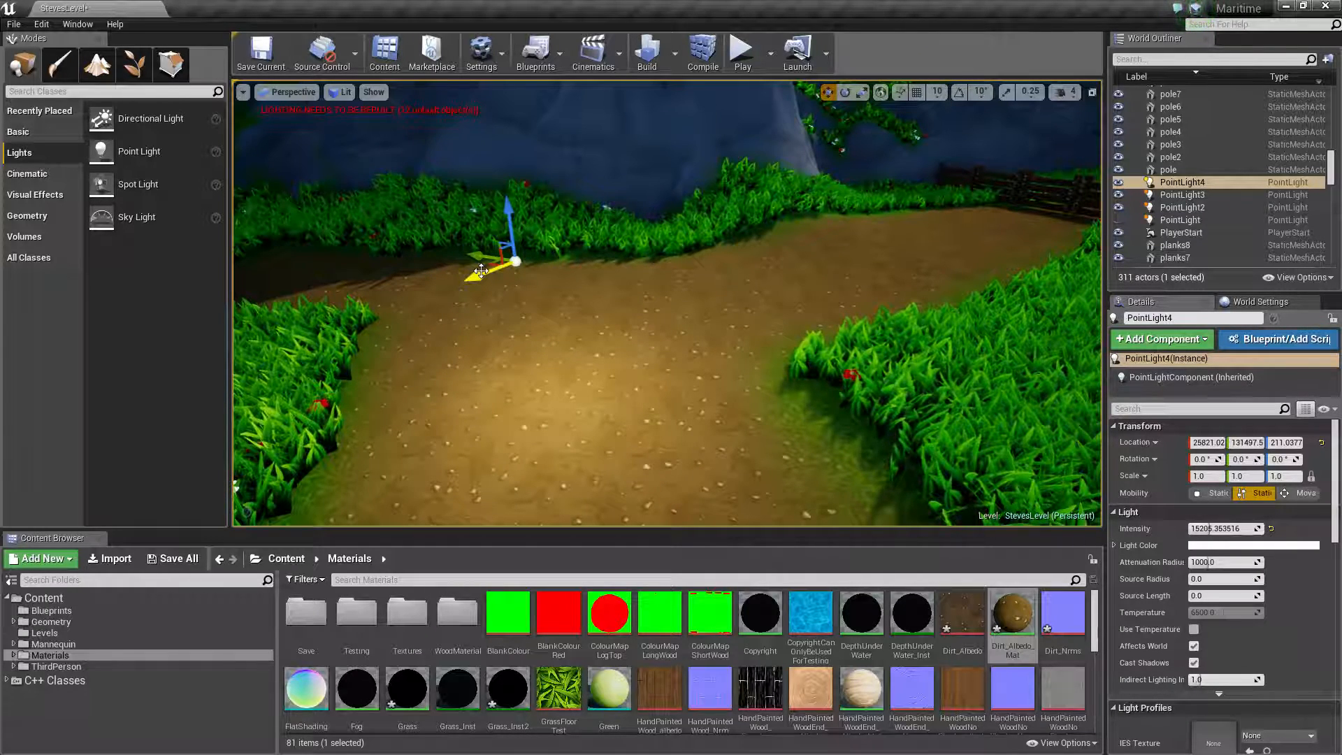
pyautogui.moveTo(489, 263); pyautogui.dragTo(420, 302)
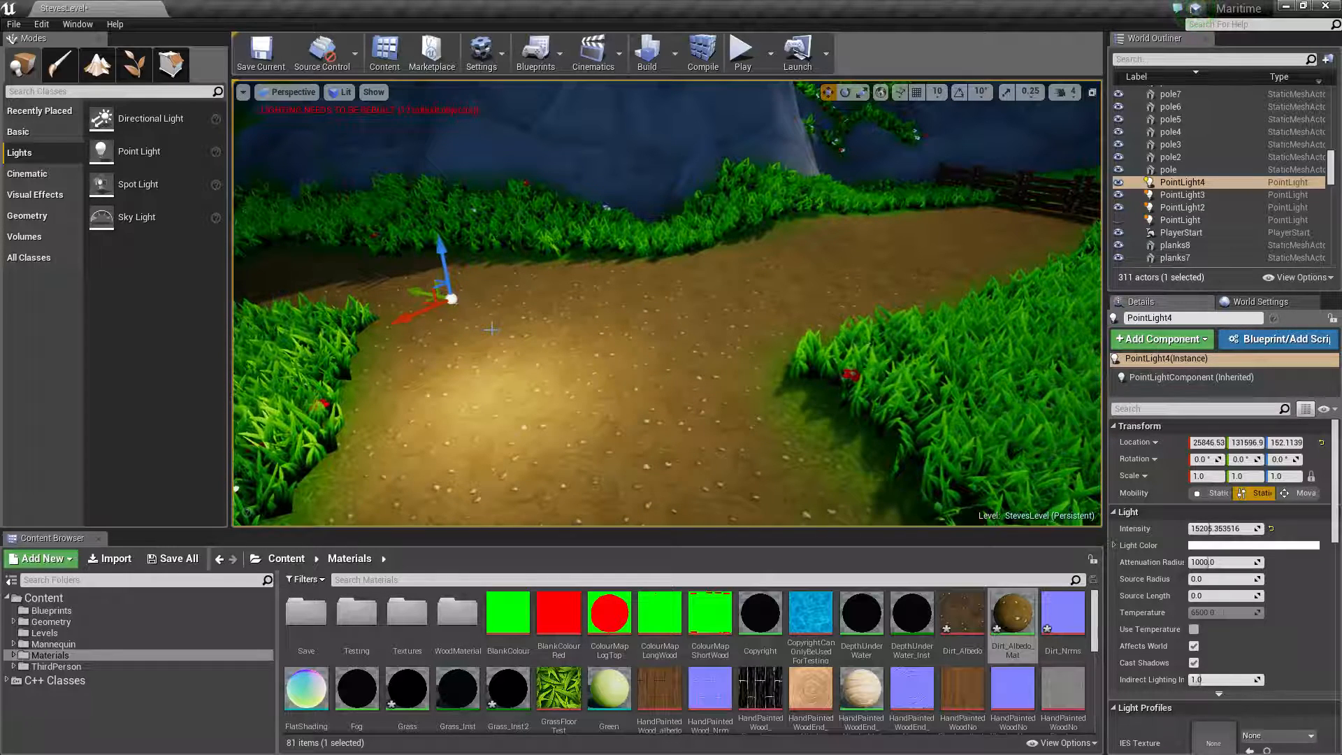
pyautogui.press('Delete')
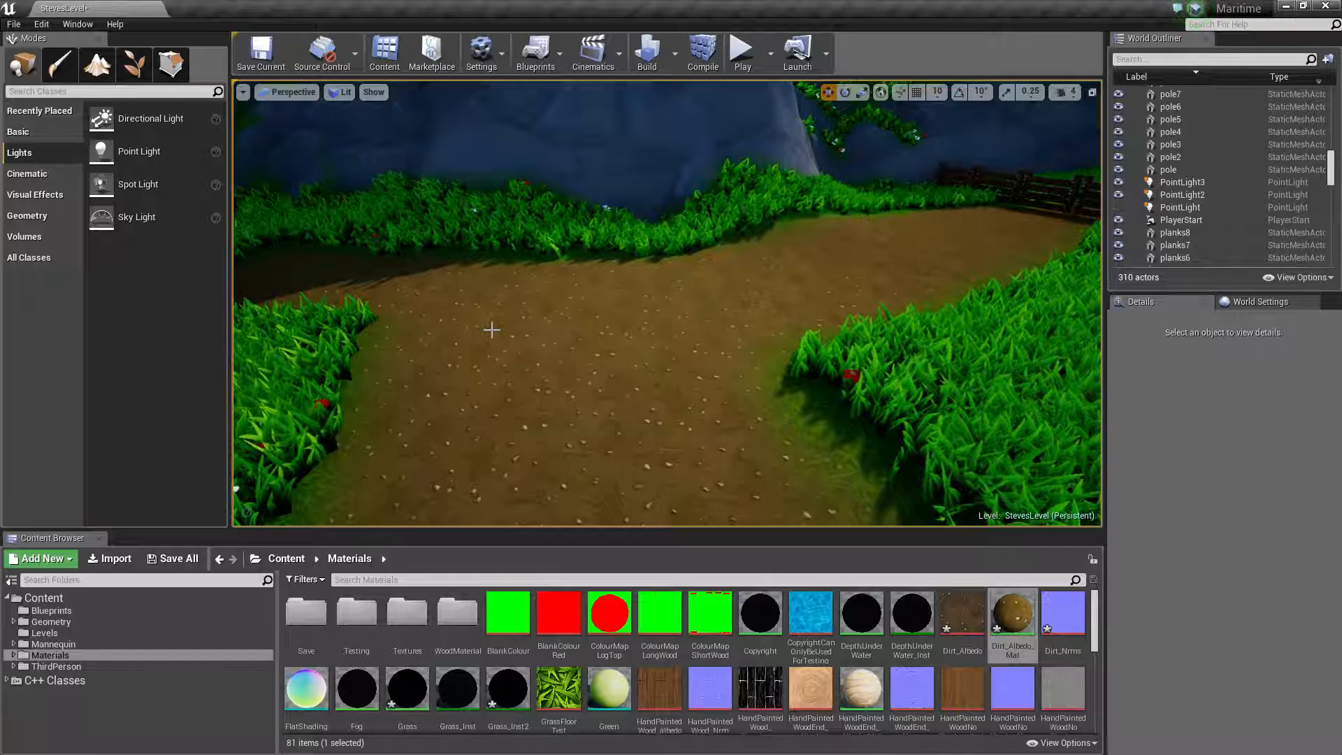
# View the dirt path from farther away and look back over the lagoon, dock and rock arch.
pyautogui.moveTo(524, 304); pyautogui.dragTo(553, 318, button='right')
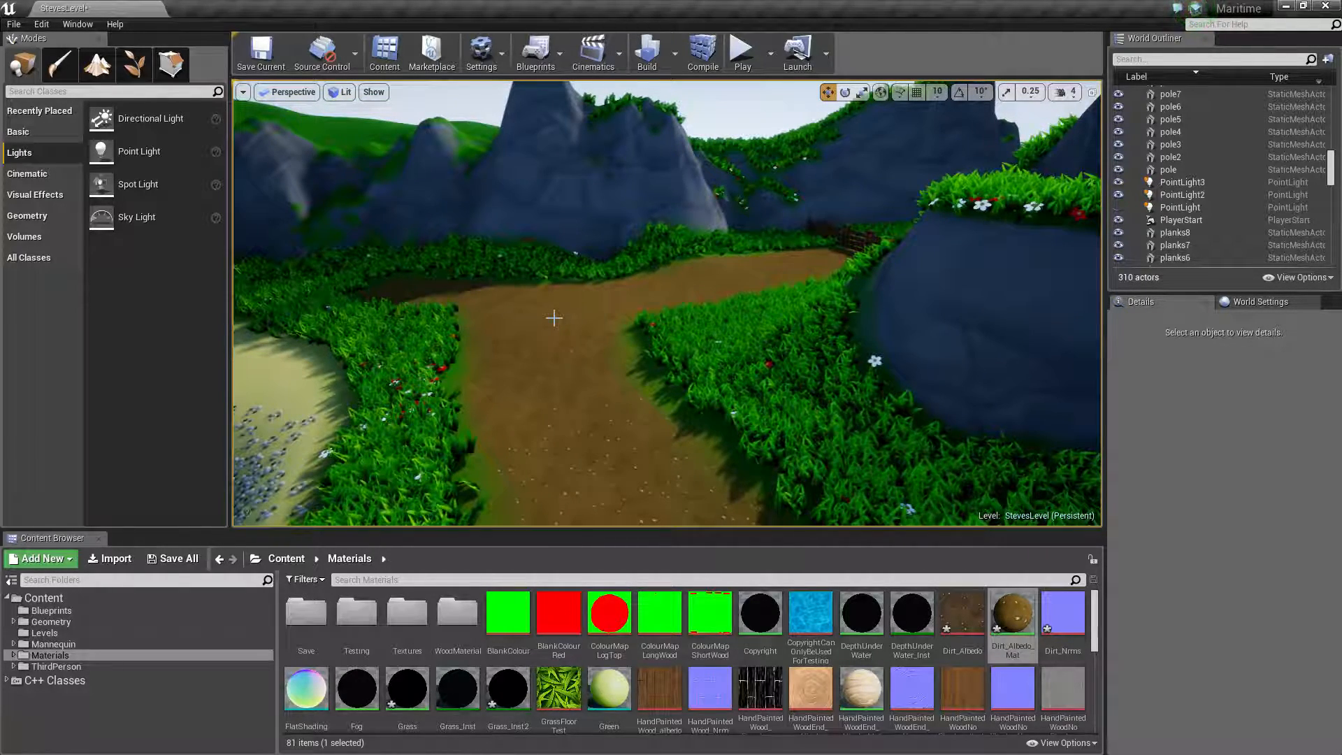
pyautogui.moveTo(554, 318)
pyautogui.mouseDown(button='right')
pyautogui.moveTo(283, 311)
pyautogui.moveTo(547, 336)
pyautogui.mouseUp(button='right')
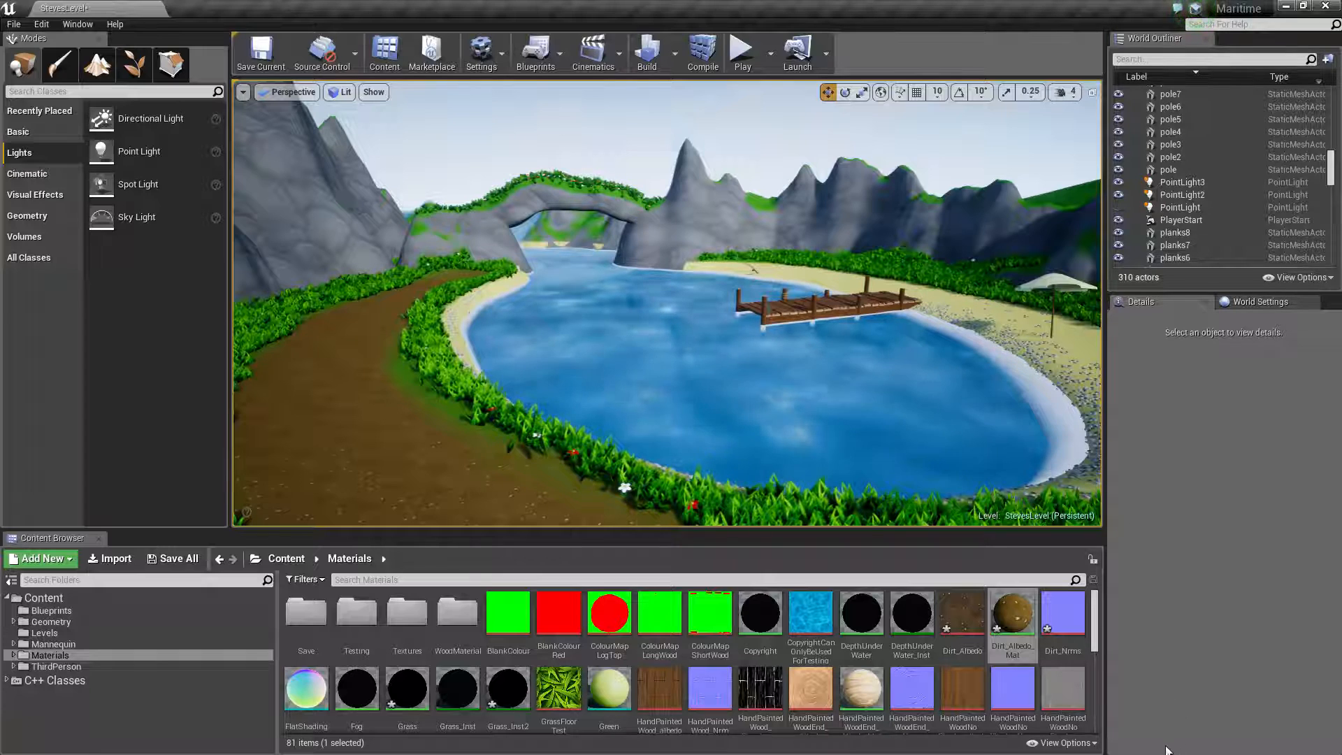
pyautogui.moveTo(667, 303); pyautogui.dragTo(746, 373, button='right')
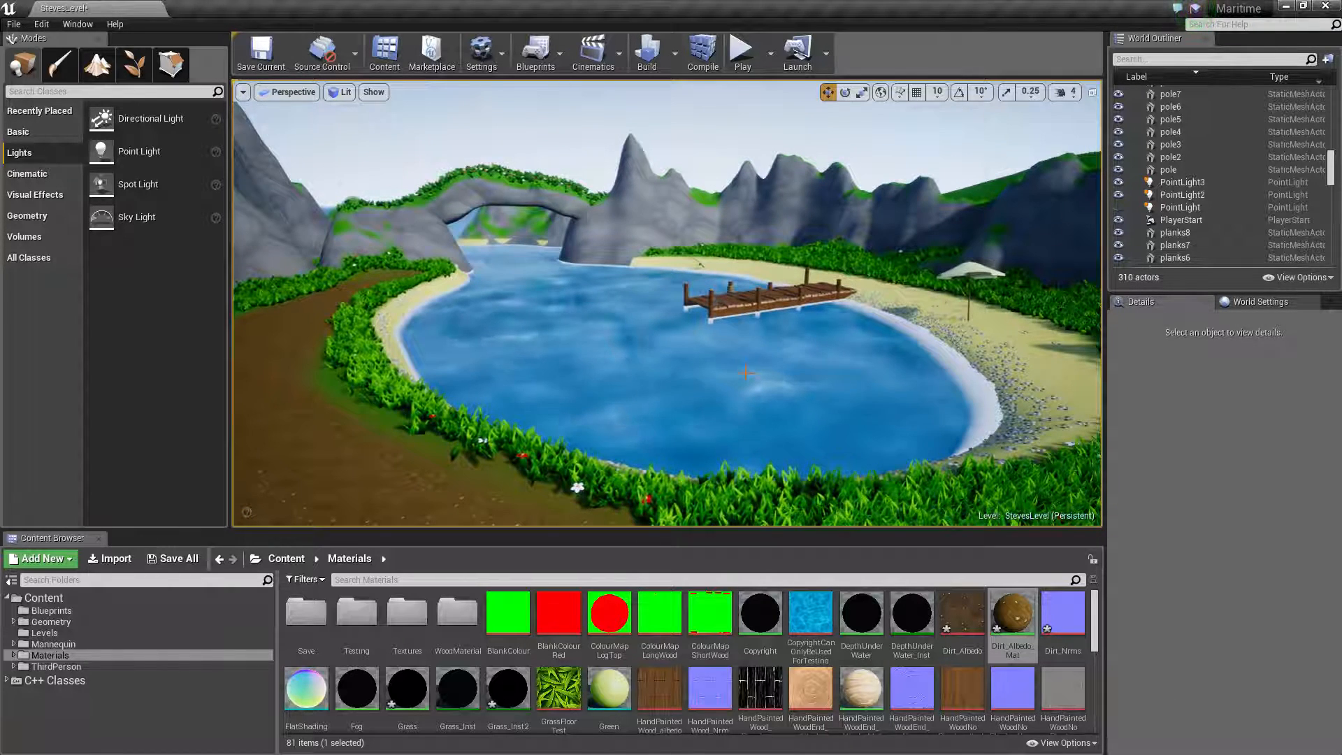